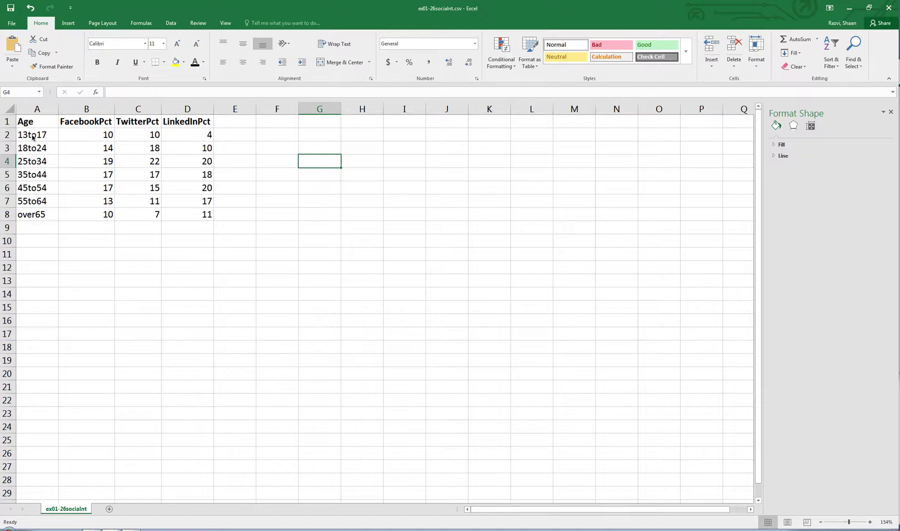
{"action": "left_click_drag", "start_coordinate": [33, 138], "coordinate": [43, 221]}
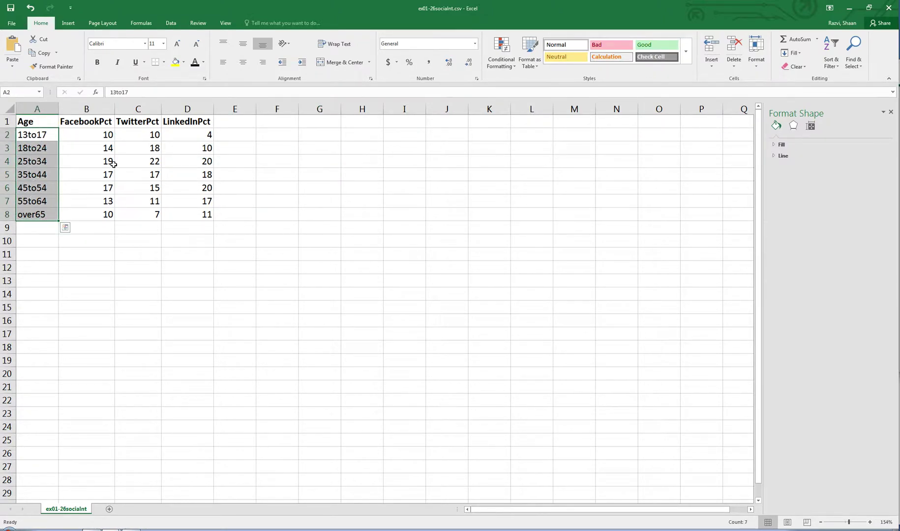
{"action": "left_click_drag", "start_coordinate": [92, 119], "coordinate": [195, 215]}
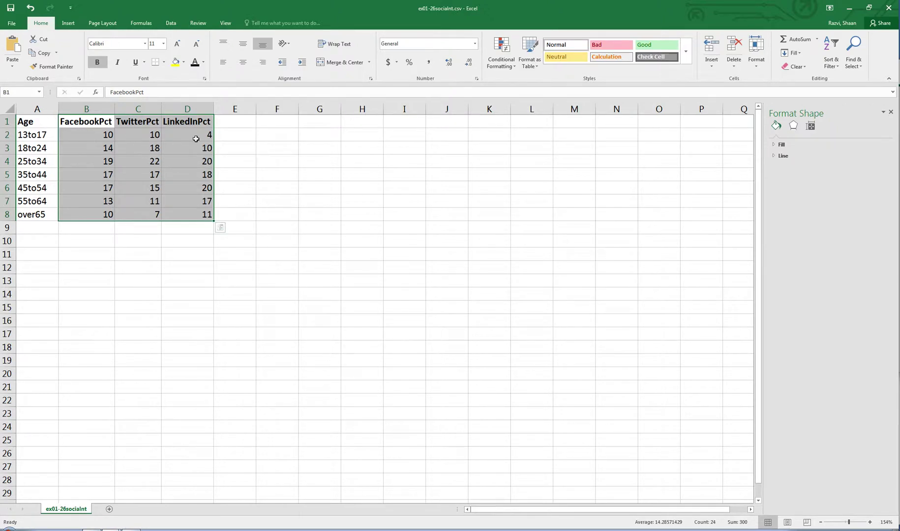
{"action": "left_click", "coordinate": [268, 158]}
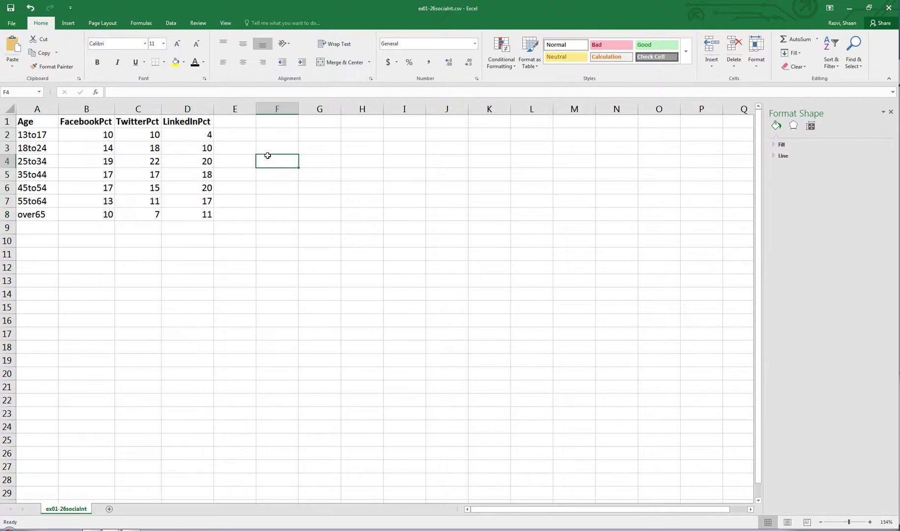
Insert a clustered column chart from the data in A1:D8 and enlarge it up to row 4 and across to column M
{"action": "left_click_drag", "start_coordinate": [40, 119], "coordinate": [181, 210]}
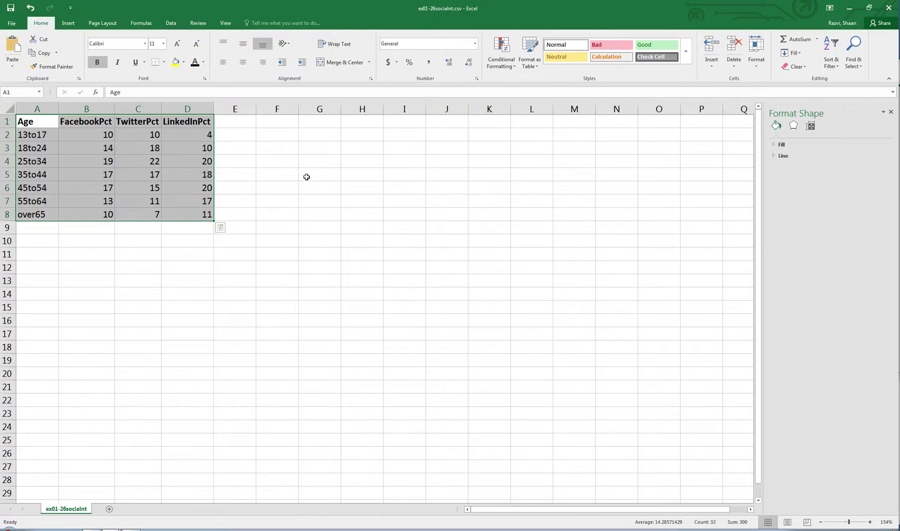
{"action": "left_click", "coordinate": [69, 24]}
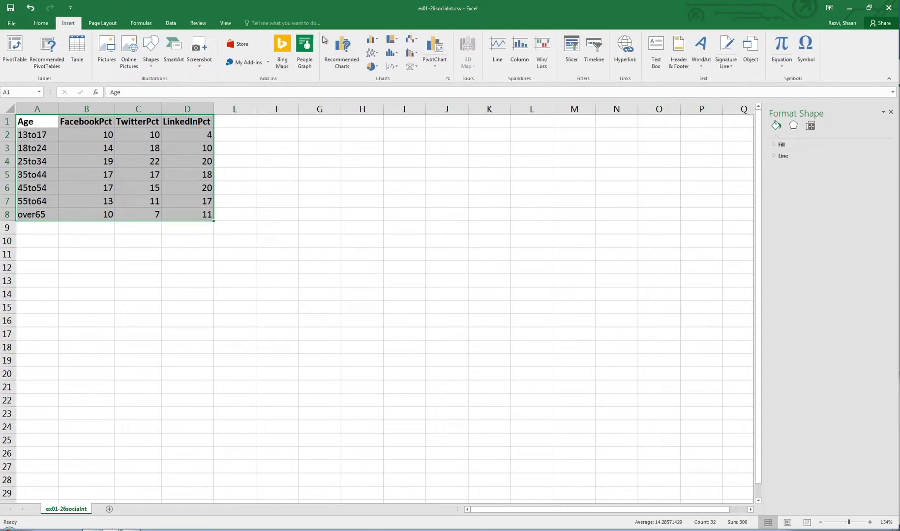
{"action": "left_click", "coordinate": [329, 57]}
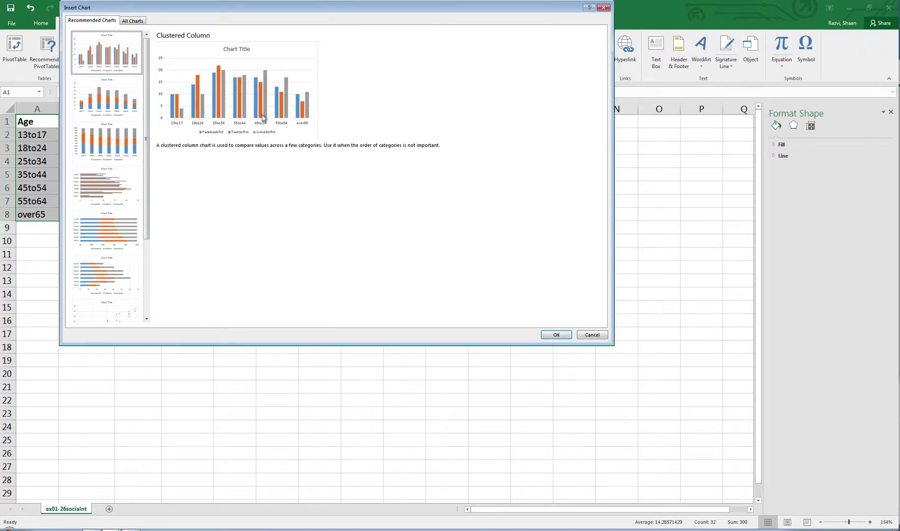
{"action": "left_click", "coordinate": [123, 111]}
{"action": "left_click", "coordinate": [105, 141]}
{"action": "left_click", "coordinate": [122, 181]}
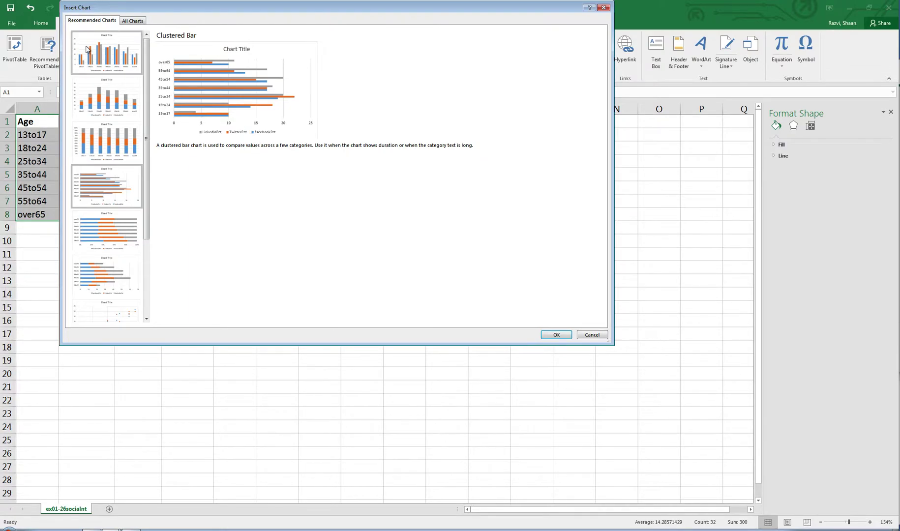
{"action": "left_click", "coordinate": [104, 52]}
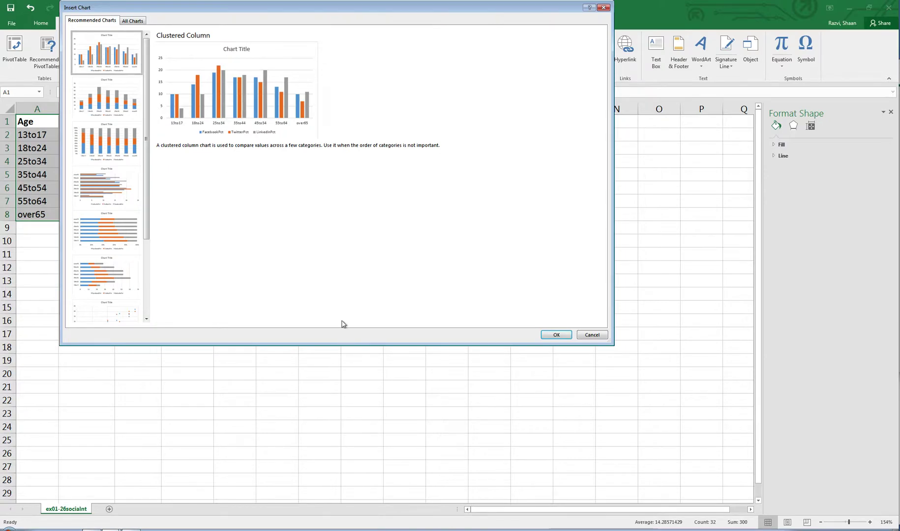
{"action": "left_click", "coordinate": [557, 336]}
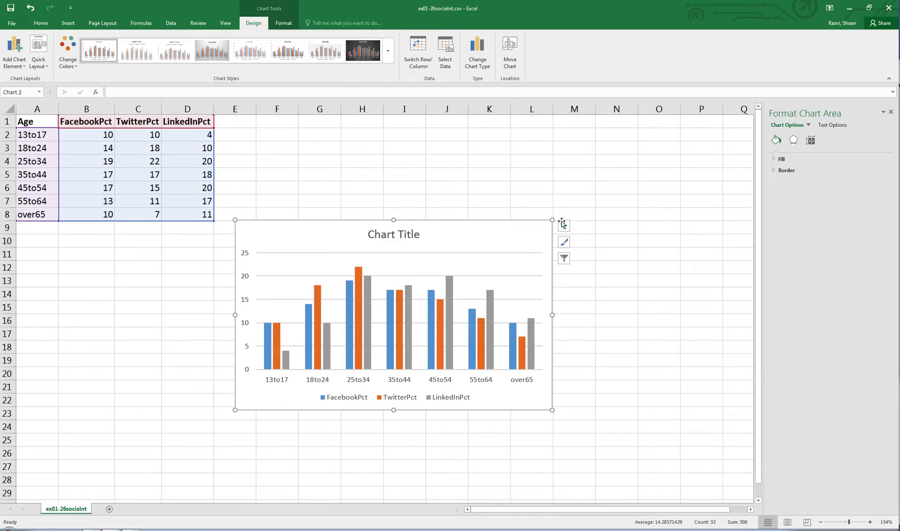
{"action": "left_click_drag", "start_coordinate": [552, 220], "coordinate": [612, 158]}
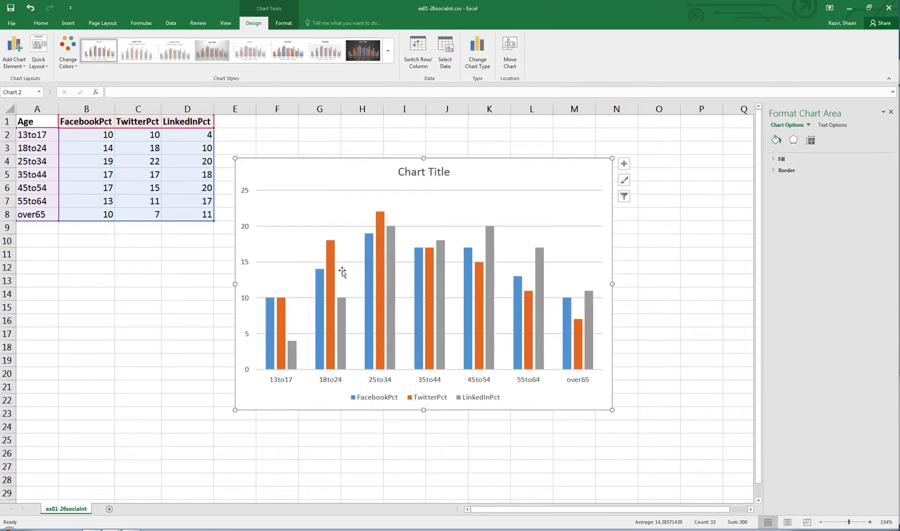
Change the chart title to "Distribution of Social Media Usage by Age Group"
{"action": "left_click", "coordinate": [422, 172]}
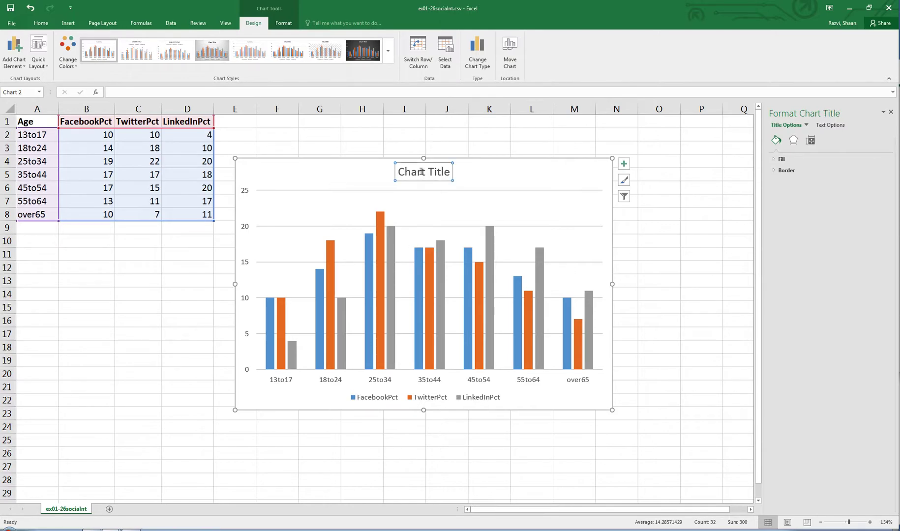
{"action": "triple_click", "coordinate": [421, 171]}
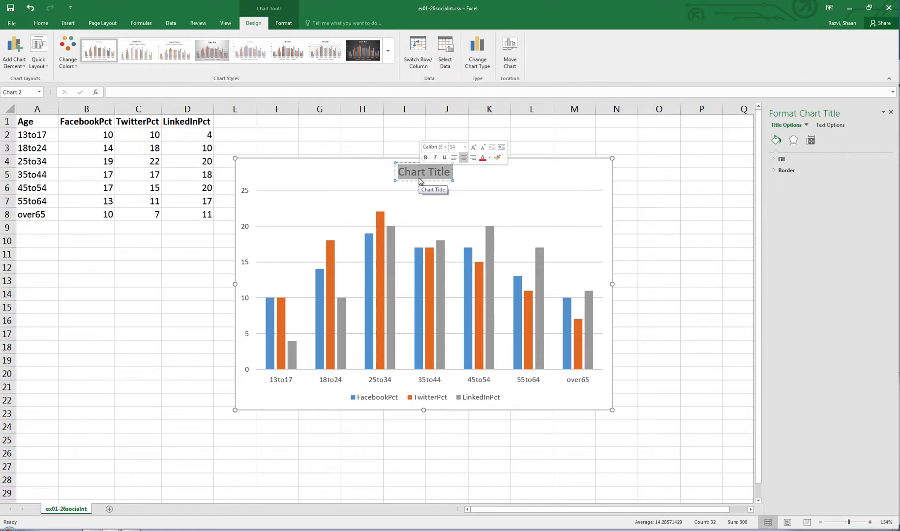
{"action": "type", "text": "Distri"}
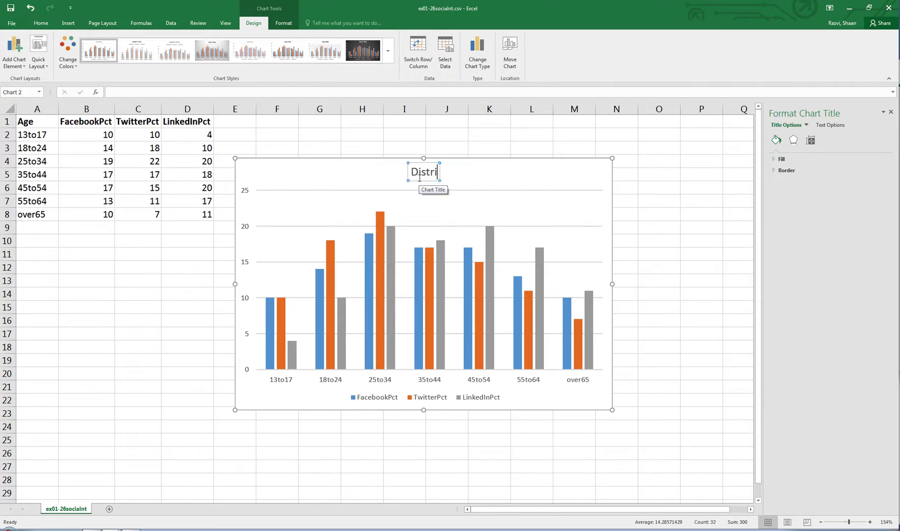
{"action": "type", "text": "bution of So"}
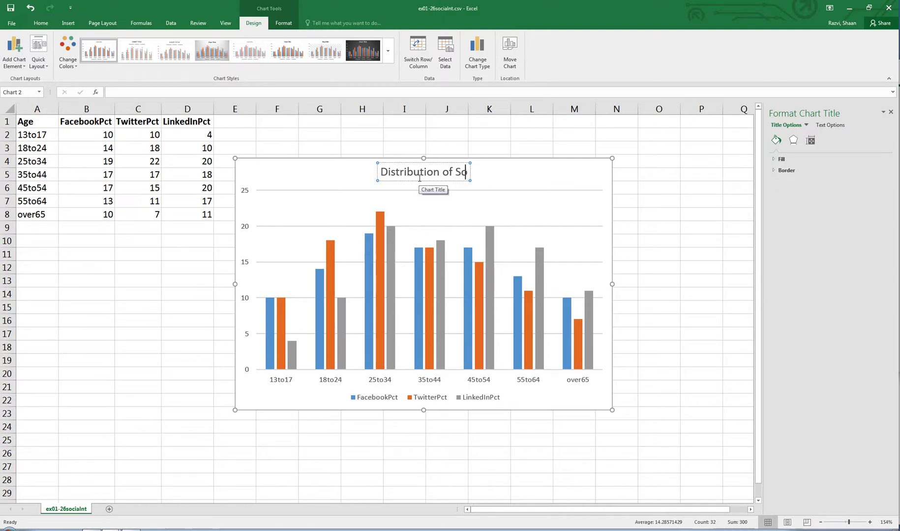
{"action": "type", "text": "cial MEdia"}
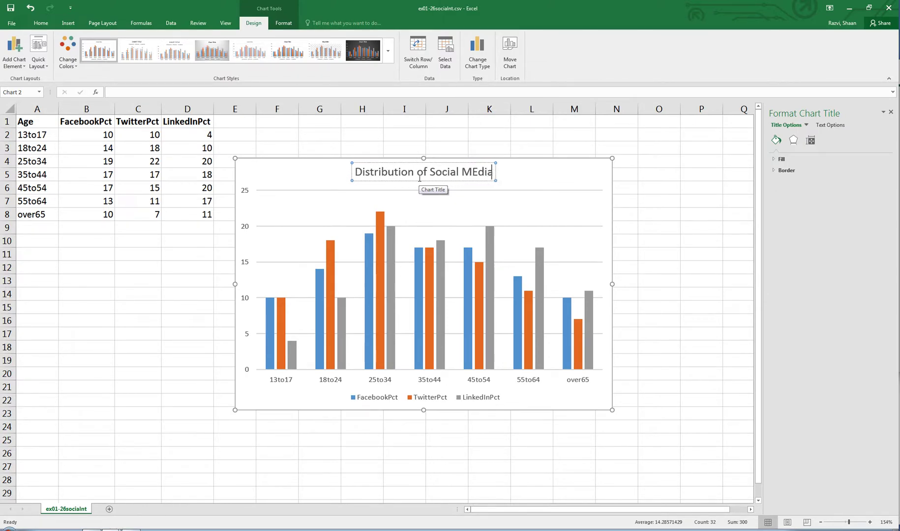
{"action": "type", "text": " Usage by"}
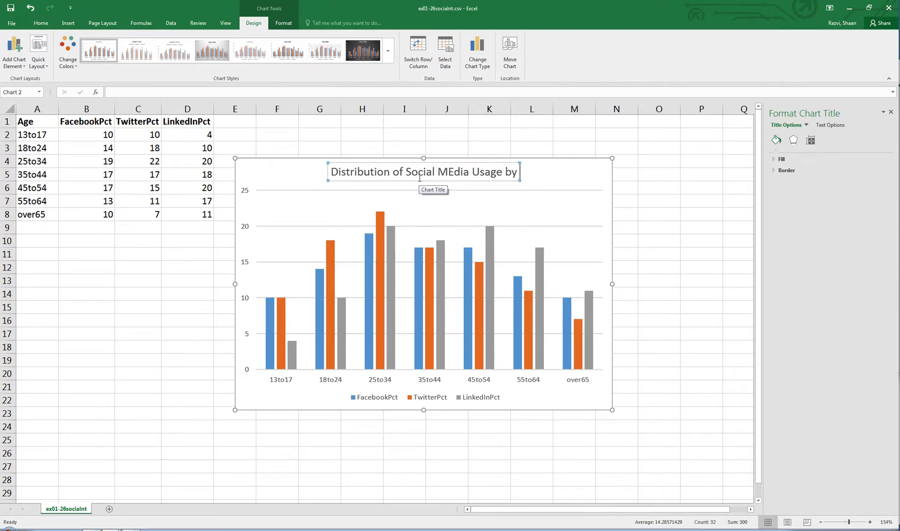
{"action": "type", "text": " Age"}
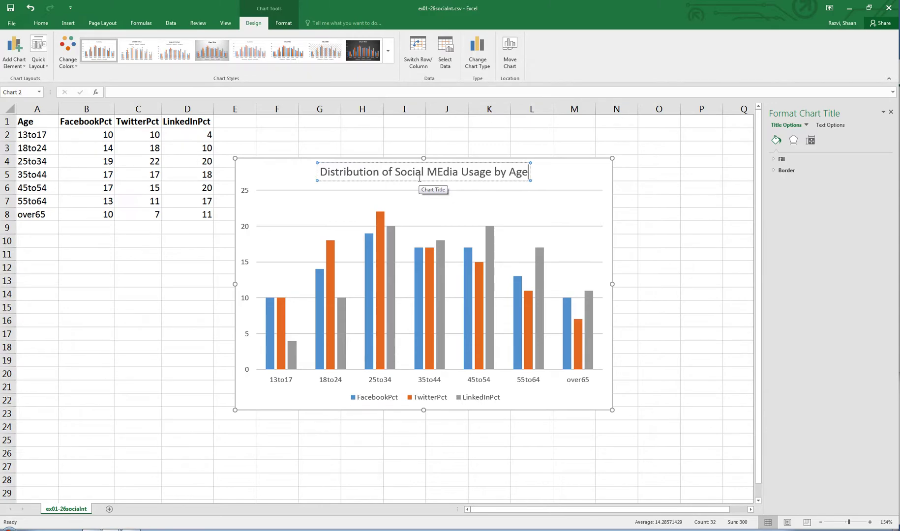
{"action": "type", "text": " Group"}
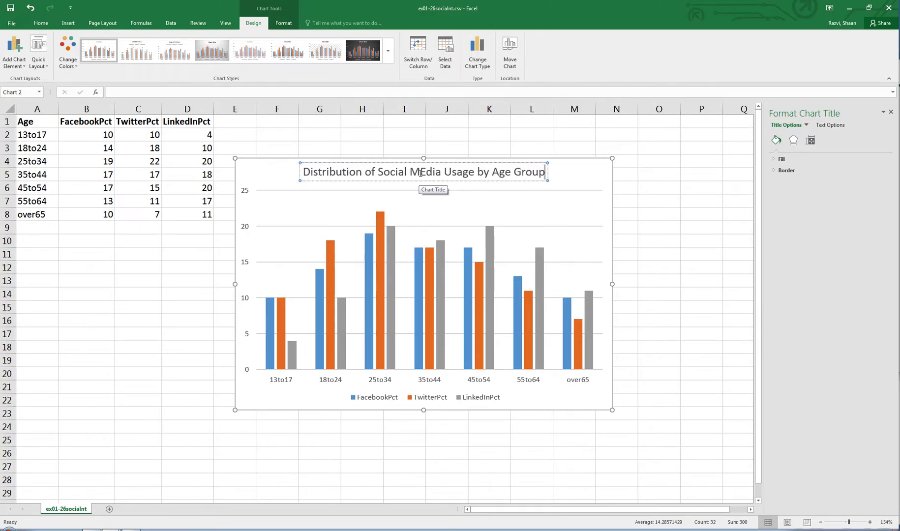
{"action": "left_click", "coordinate": [424, 172]}
{"action": "key", "text": "BackSpace"}
{"action": "type", "text": "e"}
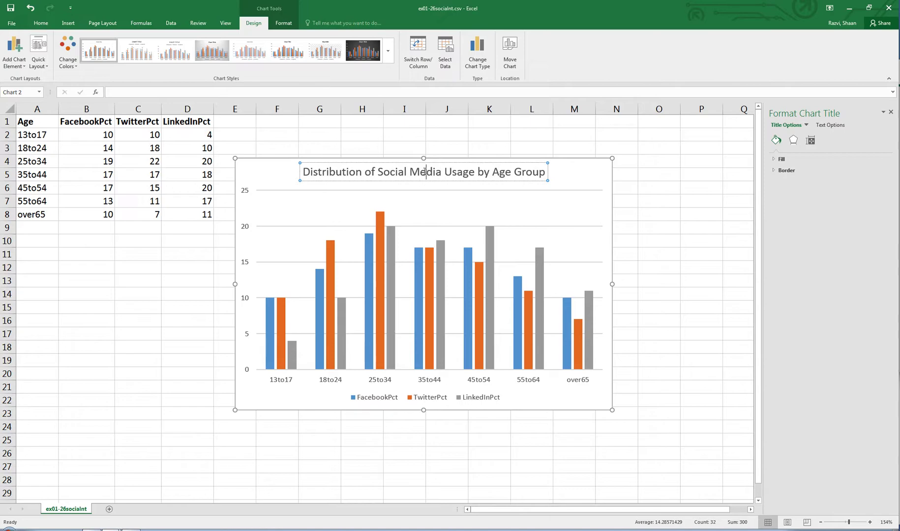
{"action": "left_click", "coordinate": [688, 212]}
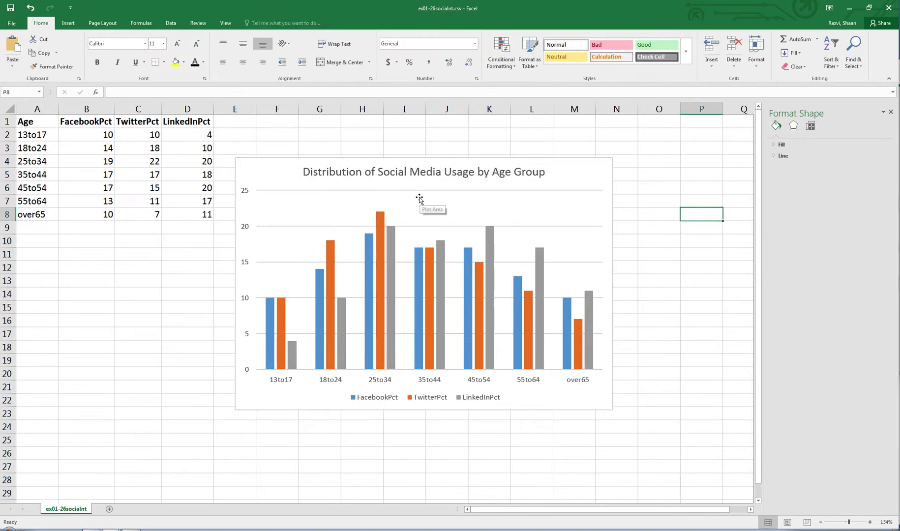
Add axis titles to both axes of the column chart
{"action": "left_click", "coordinate": [434, 380]}
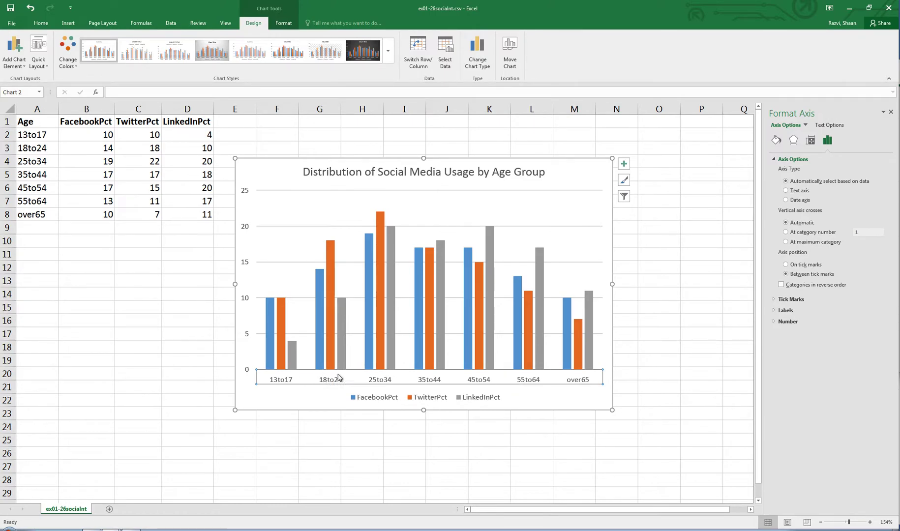
{"action": "left_click", "coordinate": [624, 165]}
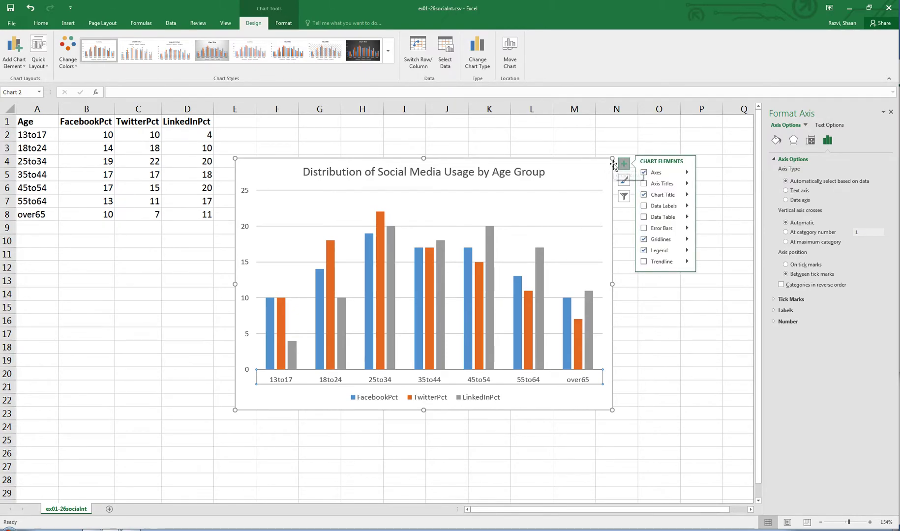
{"action": "left_click", "coordinate": [656, 185]}
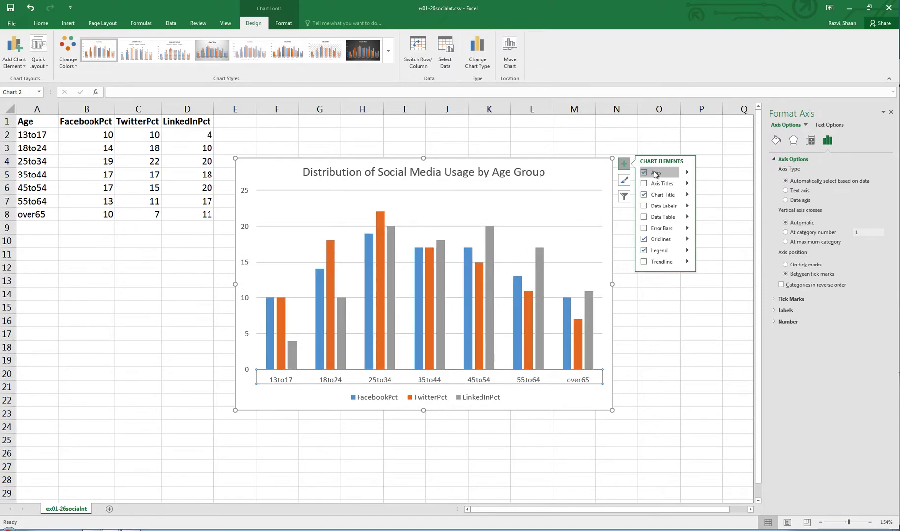
{"action": "left_click", "coordinate": [644, 184]}
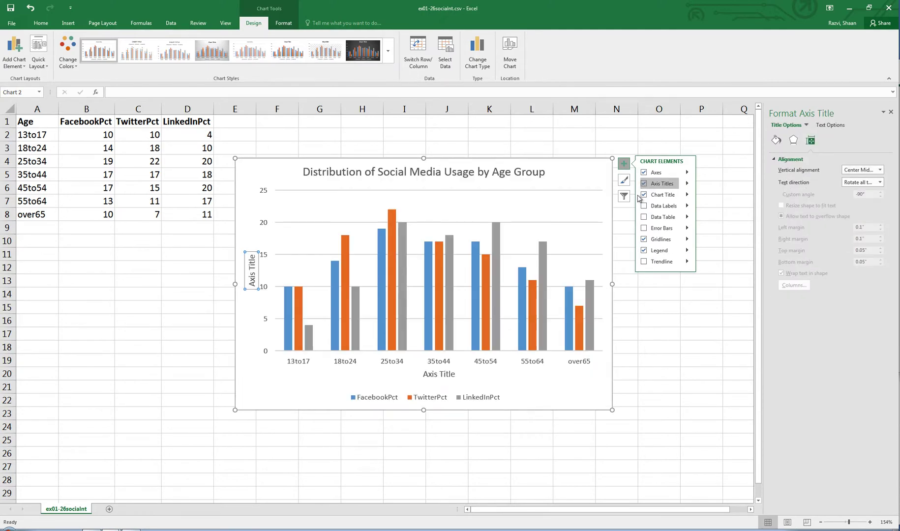
Rename the horizontal axis title of the chart to "Age Group"
{"action": "left_click", "coordinate": [445, 376]}
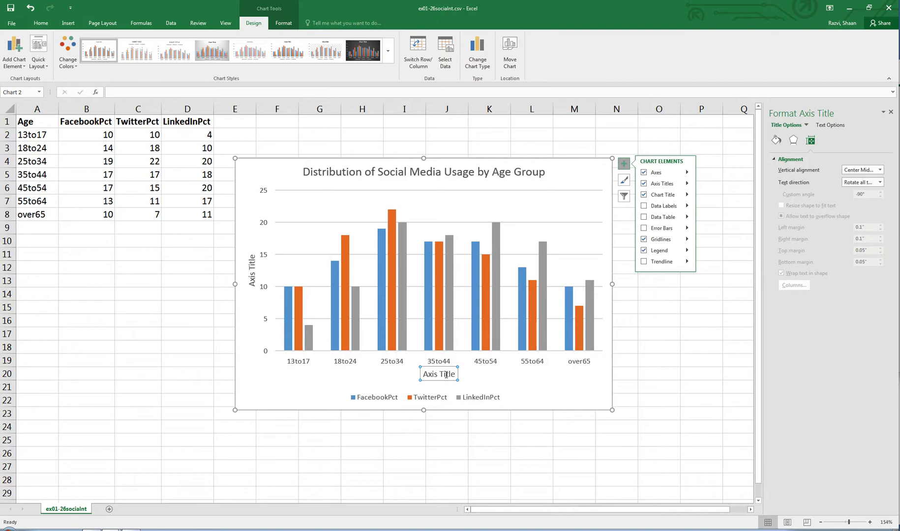
{"action": "double_click", "coordinate": [446, 375]}
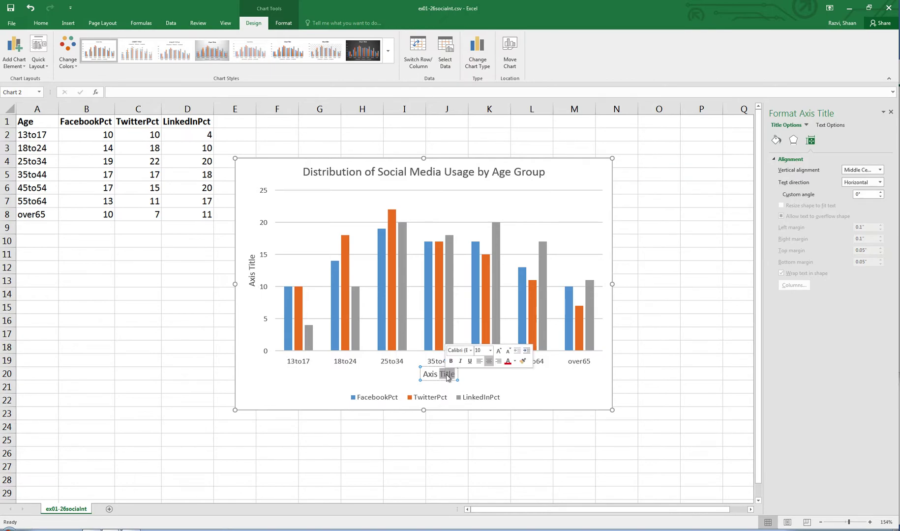
{"action": "triple_click", "coordinate": [448, 376]}
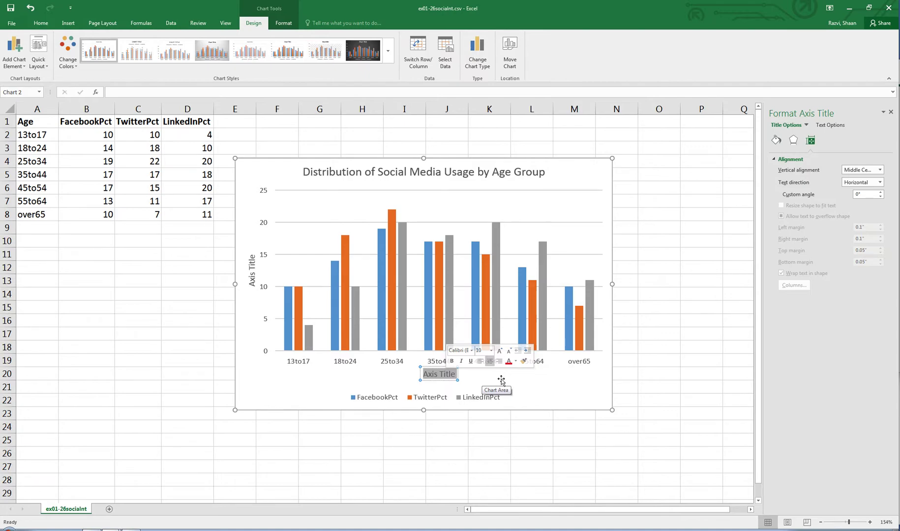
{"action": "type", "text": "Age G"}
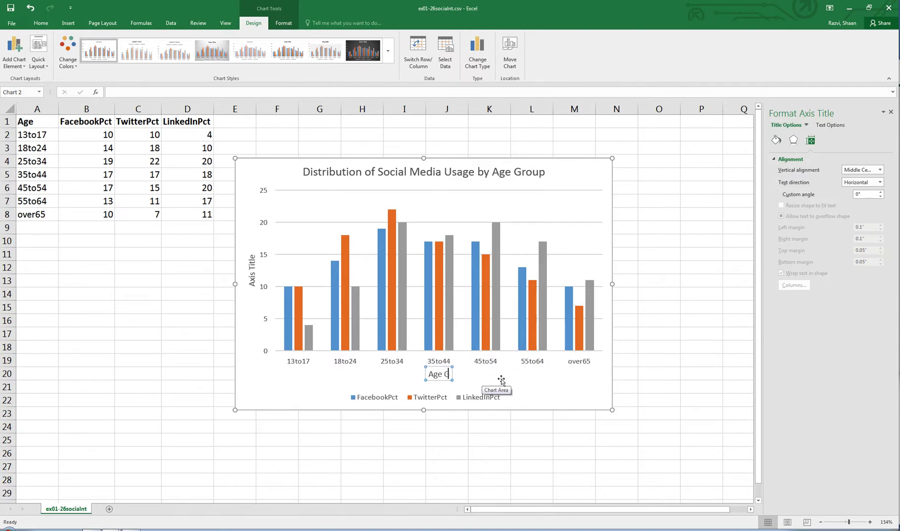
{"action": "type", "text": "roup"}
Rename the vertical axis title of the chart to "Percentage"
{"action": "left_click", "coordinate": [252, 276]}
{"action": "triple_click", "coordinate": [252, 277]}
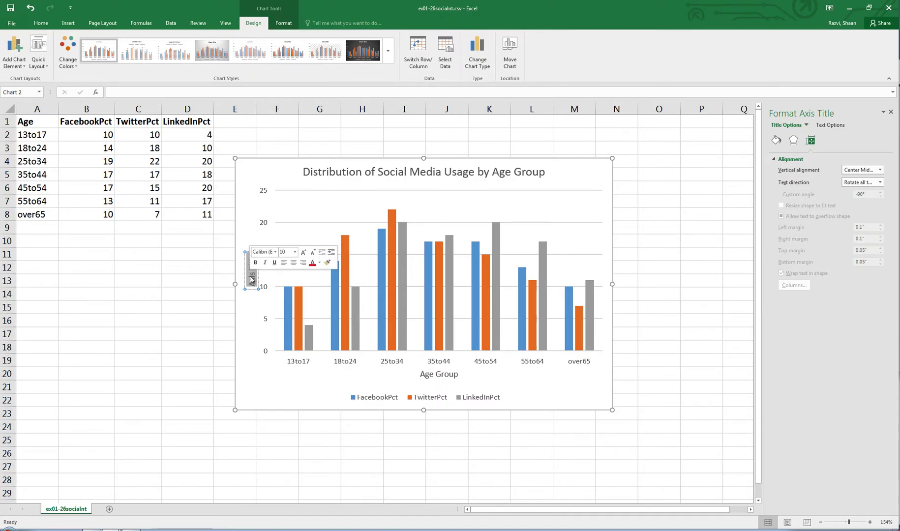
{"action": "type", "text": "Percentage"}
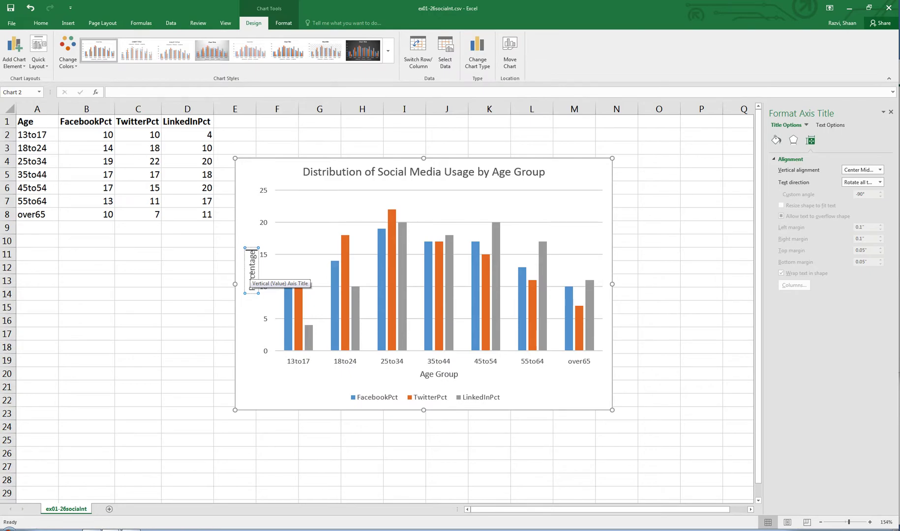
{"action": "left_click", "coordinate": [285, 400]}
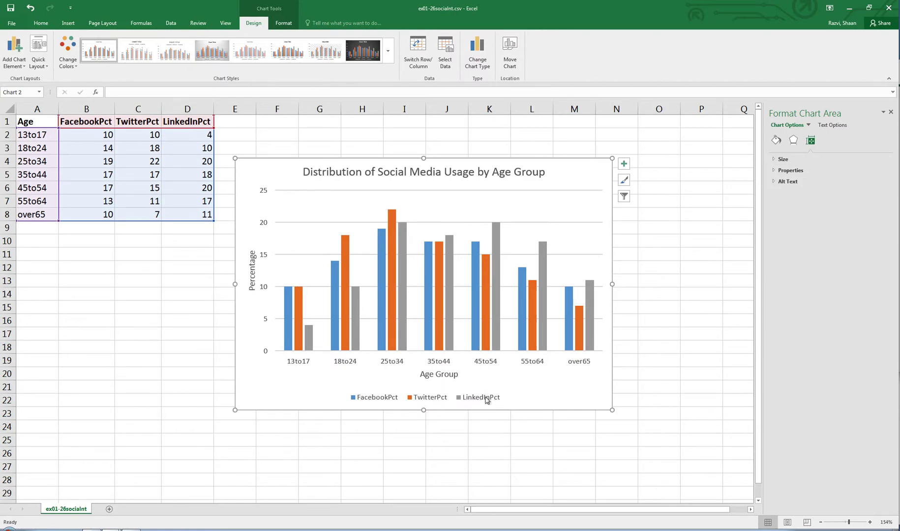
Move the legend to the right side of the chart and deselect the chart
{"action": "left_click", "coordinate": [624, 164]}
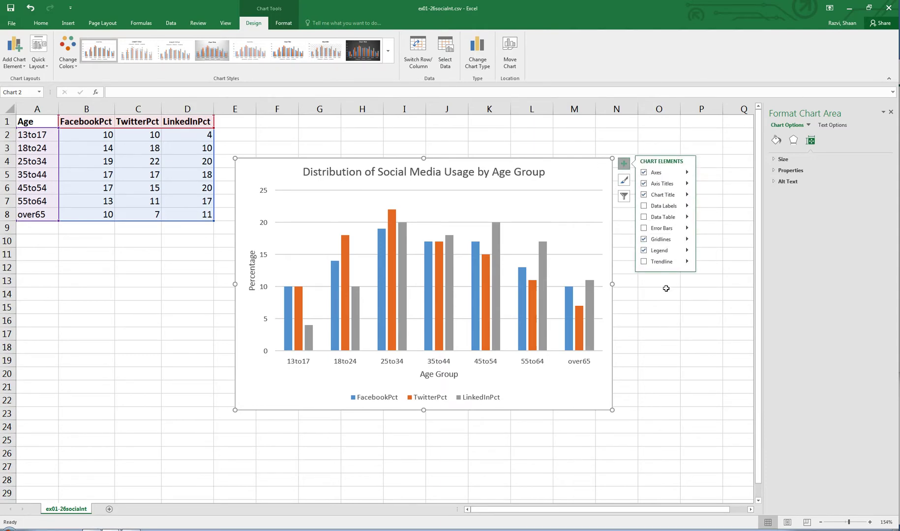
{"action": "left_click", "coordinate": [687, 251]}
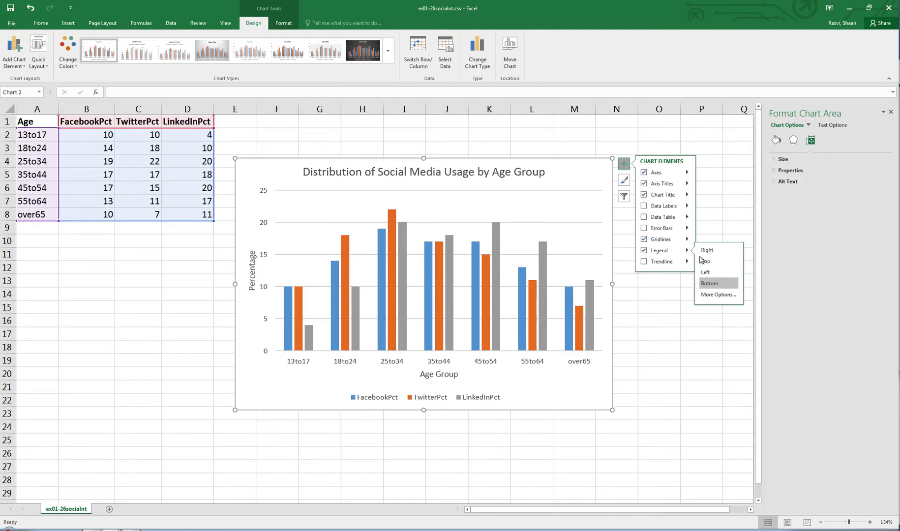
{"action": "left_click", "coordinate": [707, 250]}
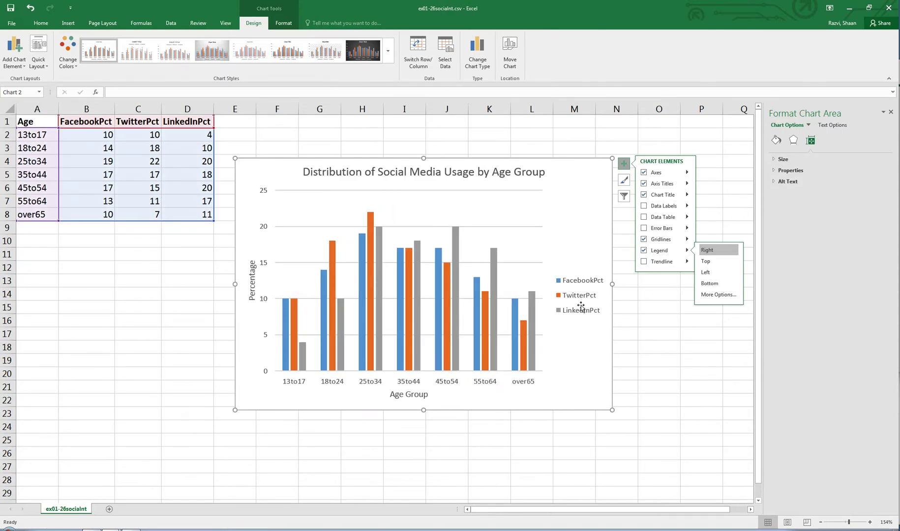
{"action": "left_click", "coordinate": [652, 342]}
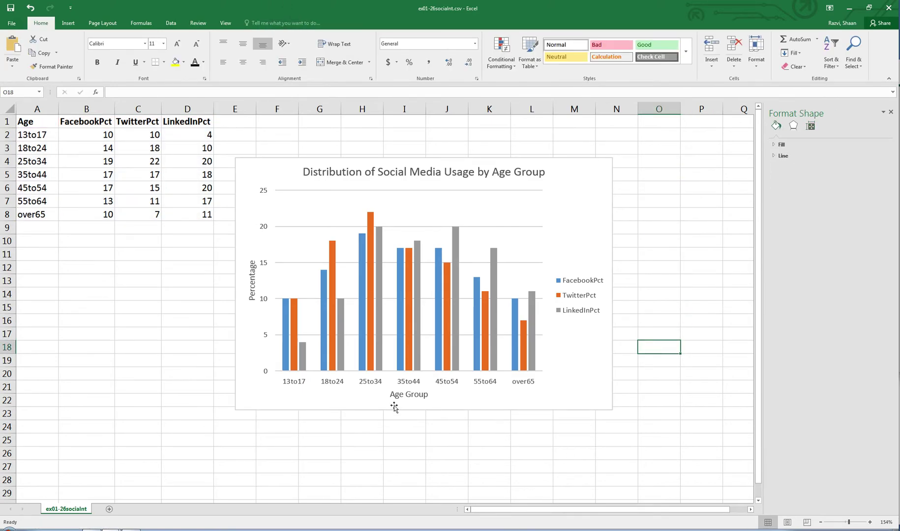
Make the horizontal axis title "Age Group" bold and color its text with the green theme color
{"action": "left_click", "coordinate": [398, 396]}
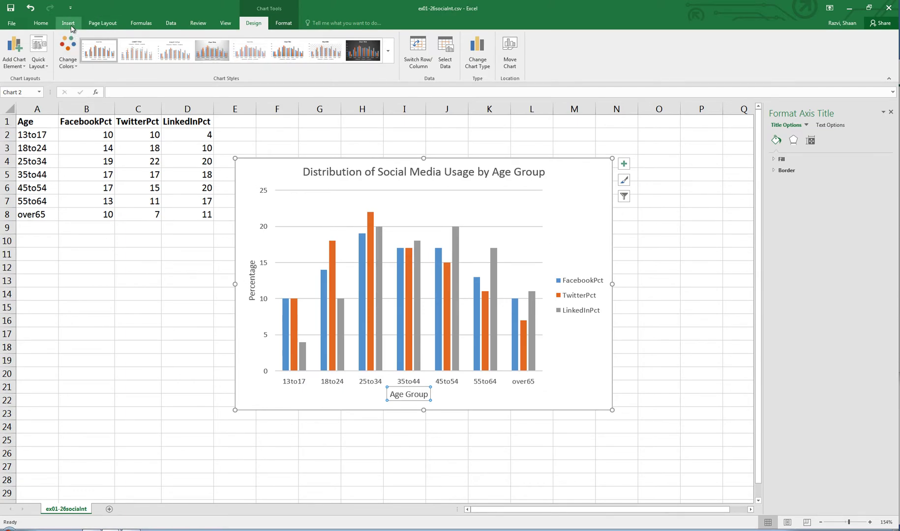
{"action": "left_click", "coordinate": [42, 24]}
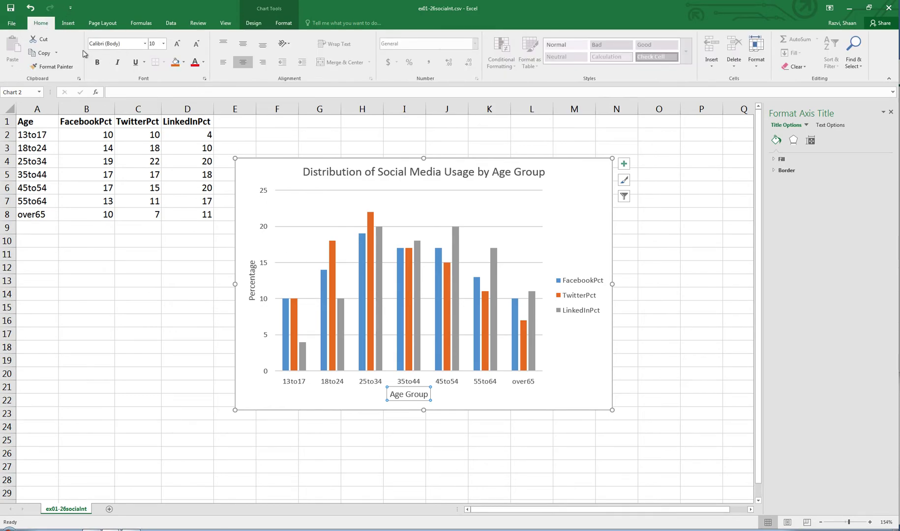
{"action": "left_click", "coordinate": [97, 63]}
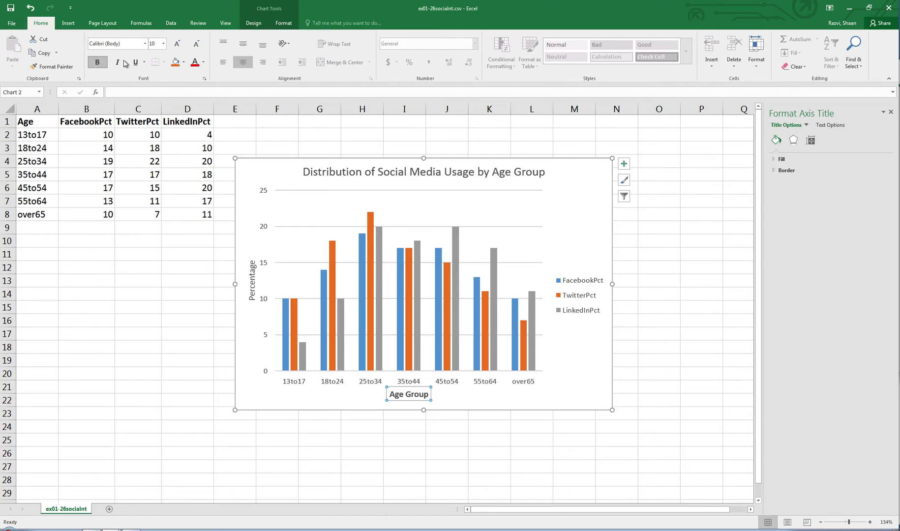
{"action": "left_click", "coordinate": [203, 64]}
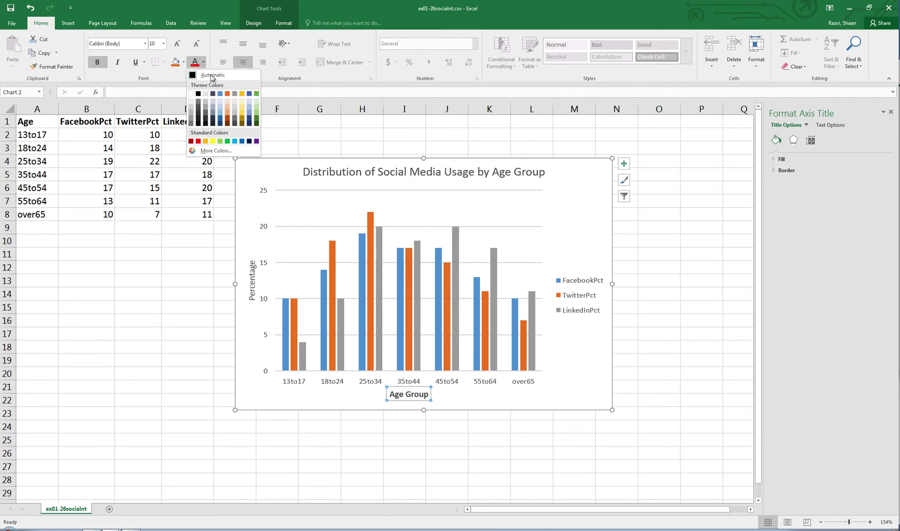
{"action": "left_click", "coordinate": [256, 94]}
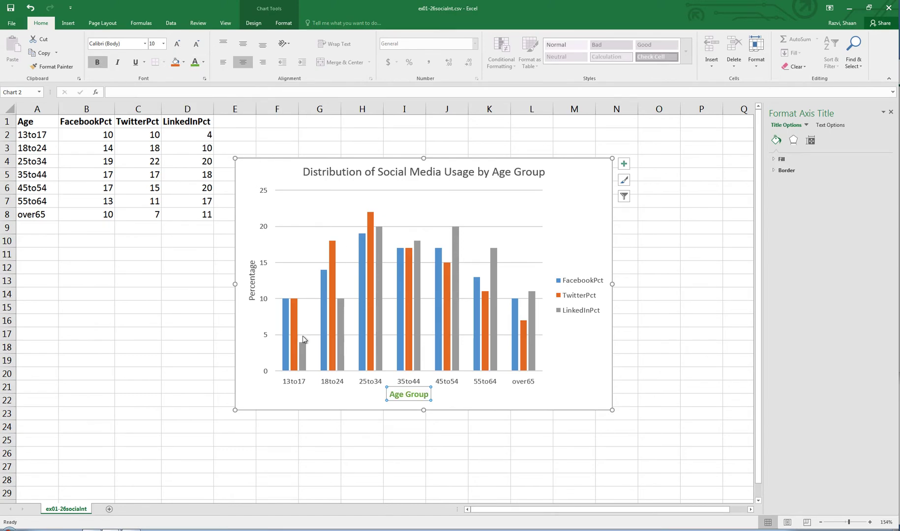
Format the vertical axis title "Percentage" as bold green text
{"action": "left_click", "coordinate": [252, 297]}
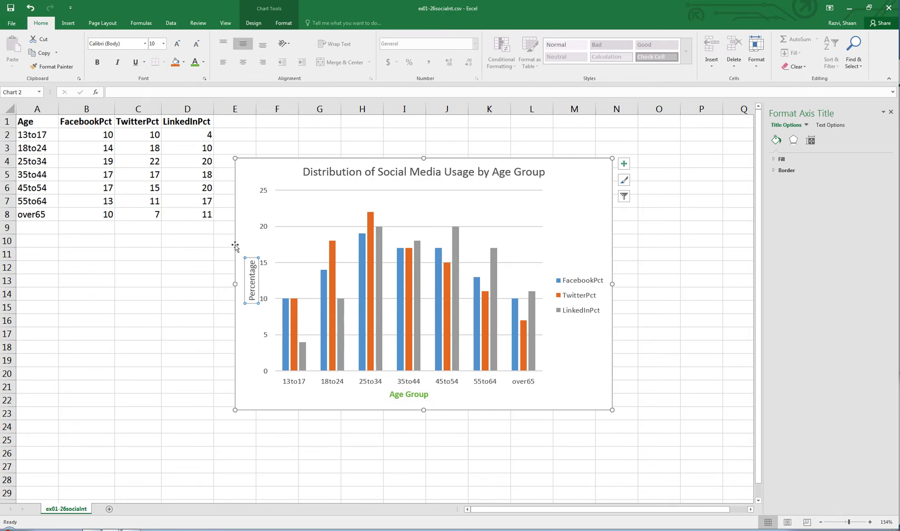
{"action": "left_click", "coordinate": [97, 64]}
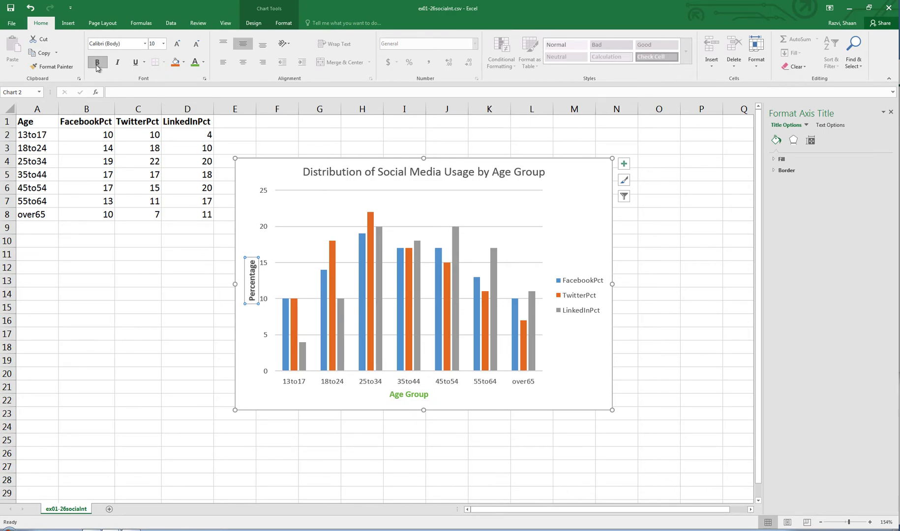
{"action": "left_click", "coordinate": [196, 67]}
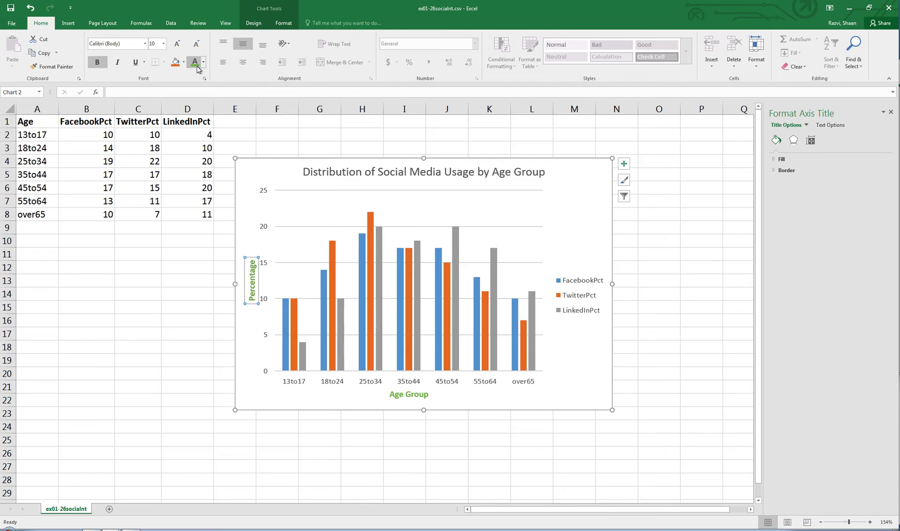
Format the chart title as bold, size 18, in the orange theme color, and deselect the chart
{"action": "left_click", "coordinate": [465, 170]}
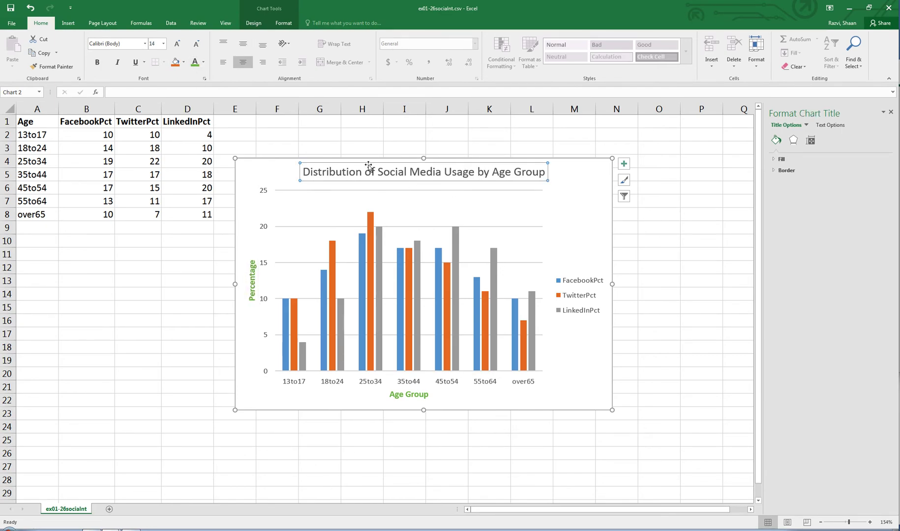
{"action": "left_click", "coordinate": [98, 63]}
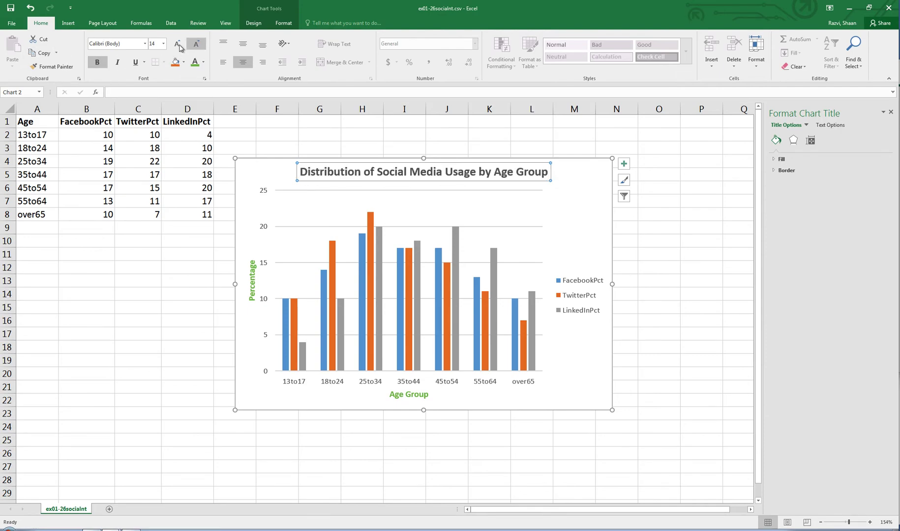
{"action": "left_click", "coordinate": [178, 44]}
{"action": "left_click", "coordinate": [178, 44]}
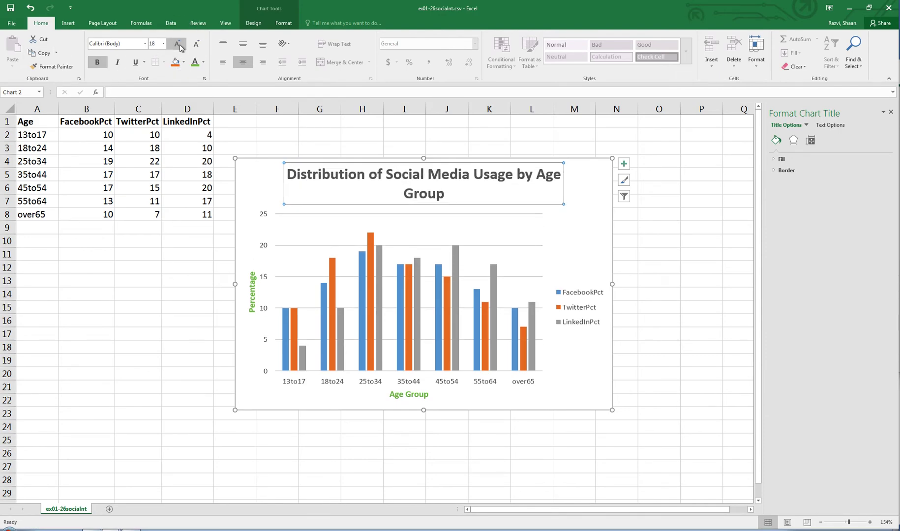
{"action": "left_click", "coordinate": [203, 63]}
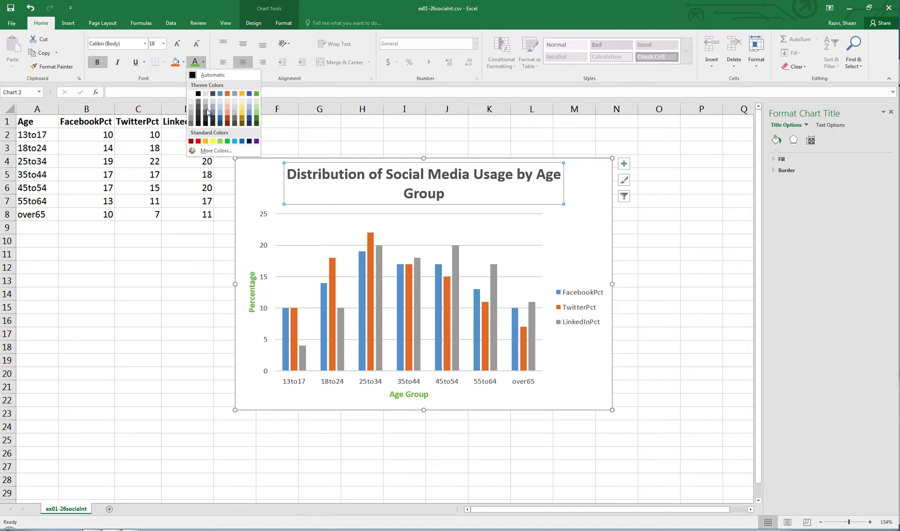
{"action": "left_click", "coordinate": [227, 94]}
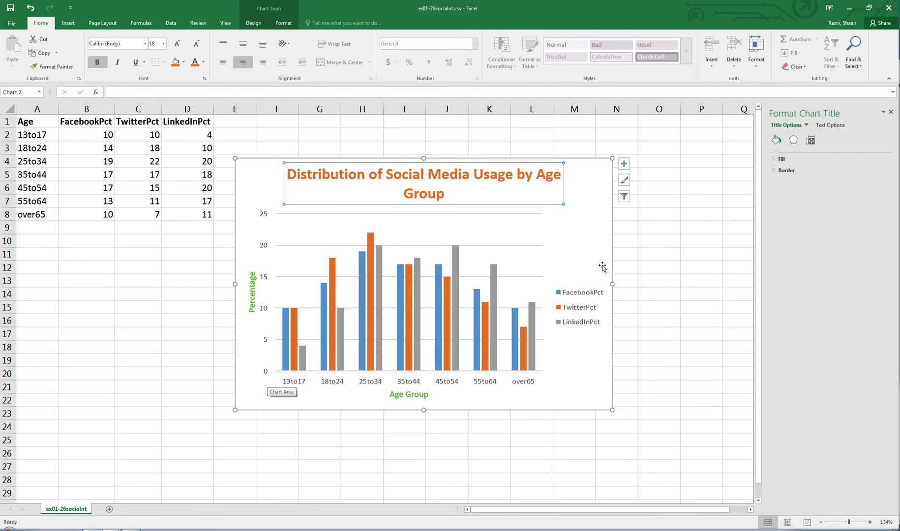
{"action": "left_click", "coordinate": [624, 164]}
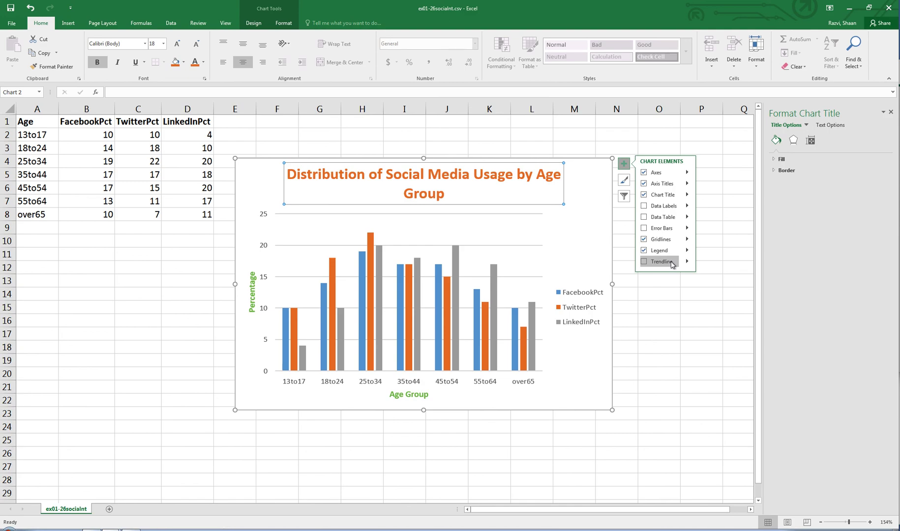
{"action": "left_click", "coordinate": [178, 324]}
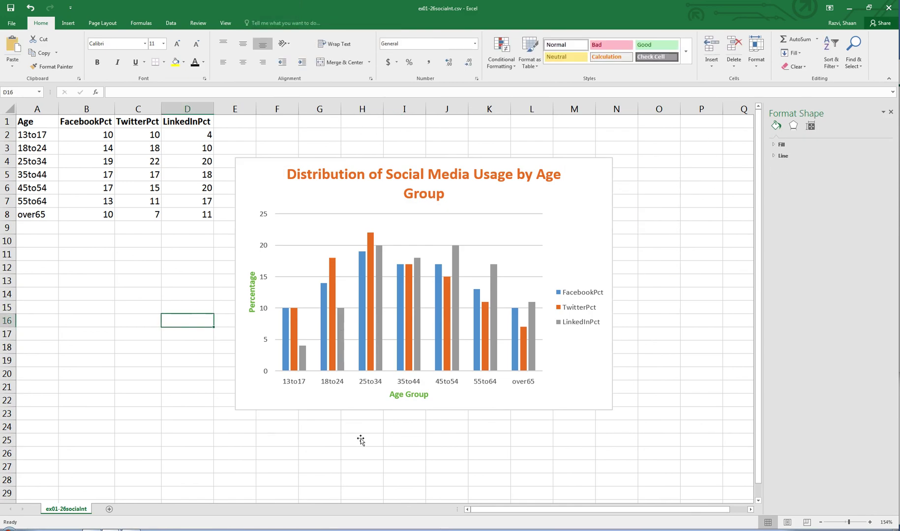